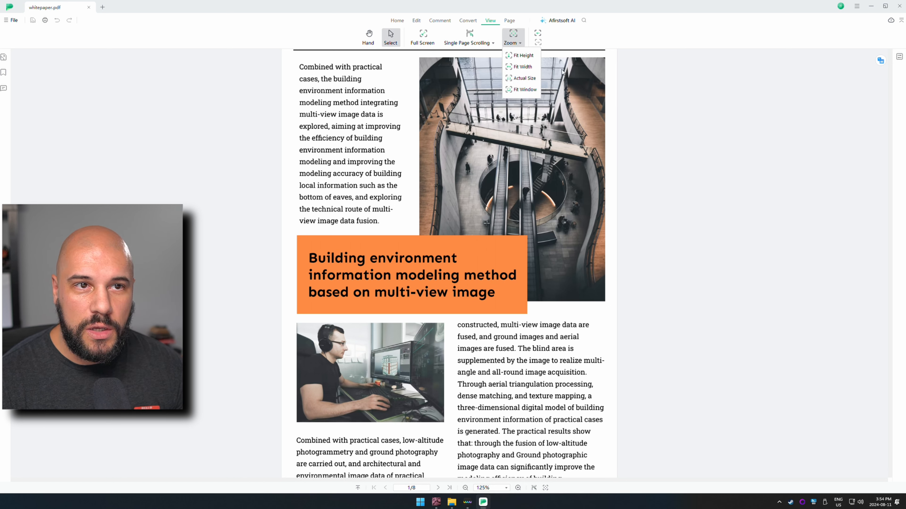
Step: Switch the page layout to Two Page Scrolling and look through the facing pages before returning to the first page
{"action": "scroll", "coordinate": [528, 179], "scroll_direction": "down", "scroll_amount": 2}
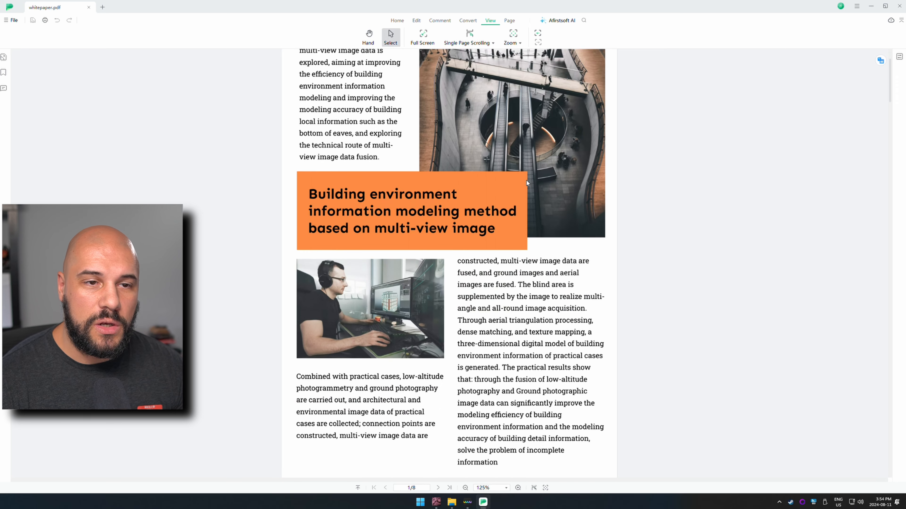
{"action": "scroll", "coordinate": [463, 161], "scroll_direction": "up", "scroll_amount": 3}
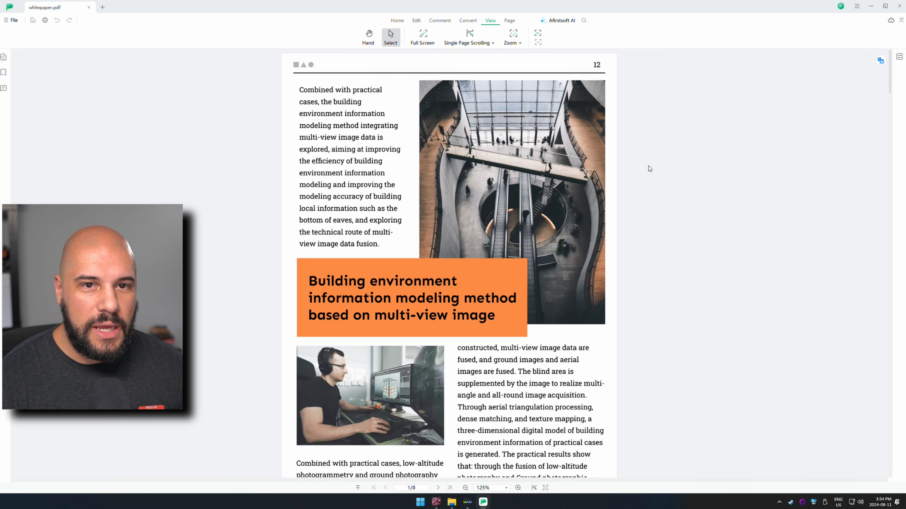
{"action": "left_click", "coordinate": [489, 43]}
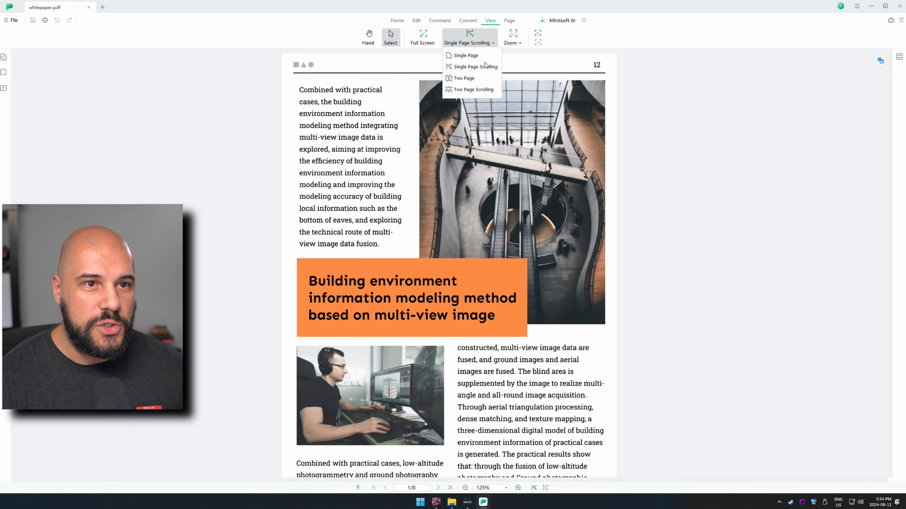
{"action": "left_click", "coordinate": [481, 90]}
{"action": "scroll", "coordinate": [484, 215], "scroll_direction": "down", "scroll_amount": 10}
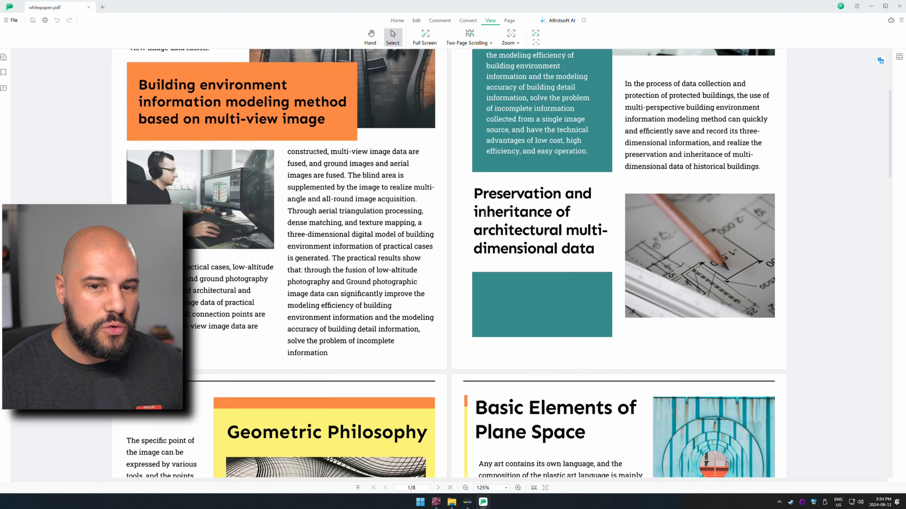
{"action": "scroll", "coordinate": [481, 216], "scroll_direction": "down", "scroll_amount": 6}
{"action": "scroll", "coordinate": [481, 215], "scroll_direction": "up", "scroll_amount": 9}
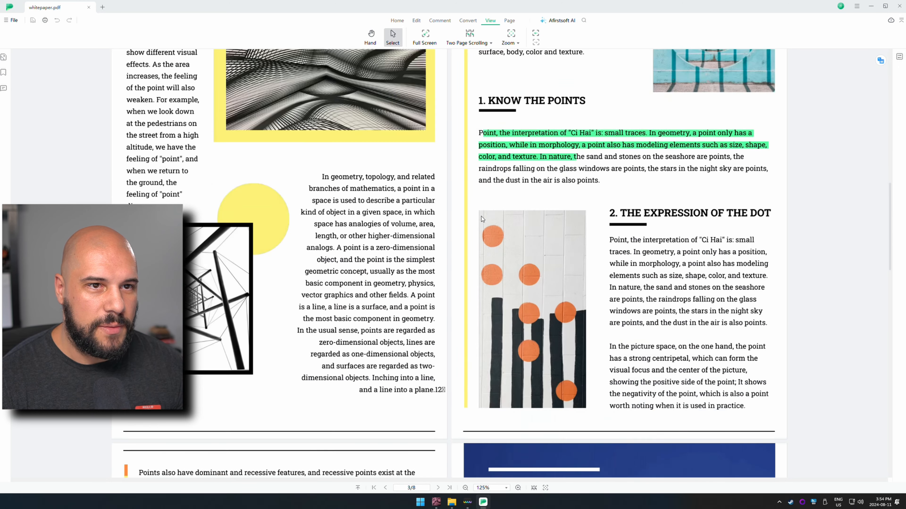
{"action": "scroll", "coordinate": [480, 215], "scroll_direction": "up", "scroll_amount": 5}
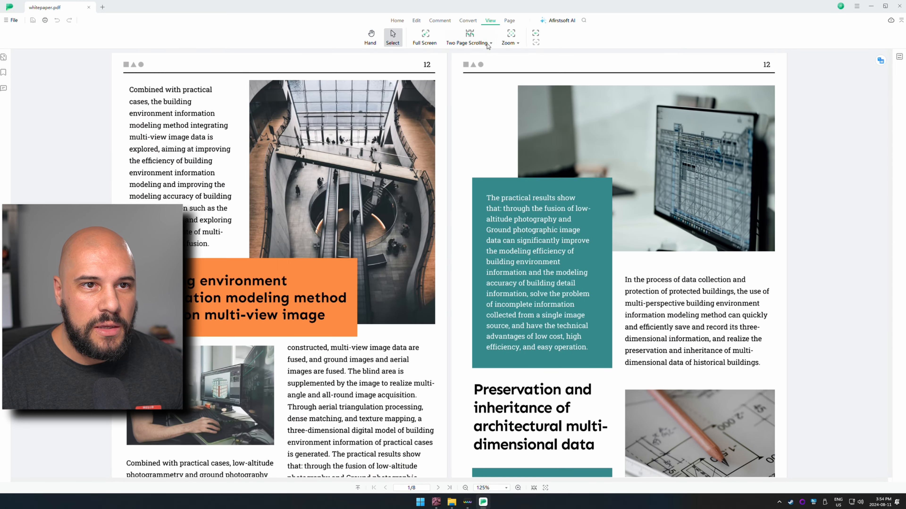
Step: Change the page layout to Single Page Scrolling and look on to page 2
{"action": "left_click", "coordinate": [478, 40]}
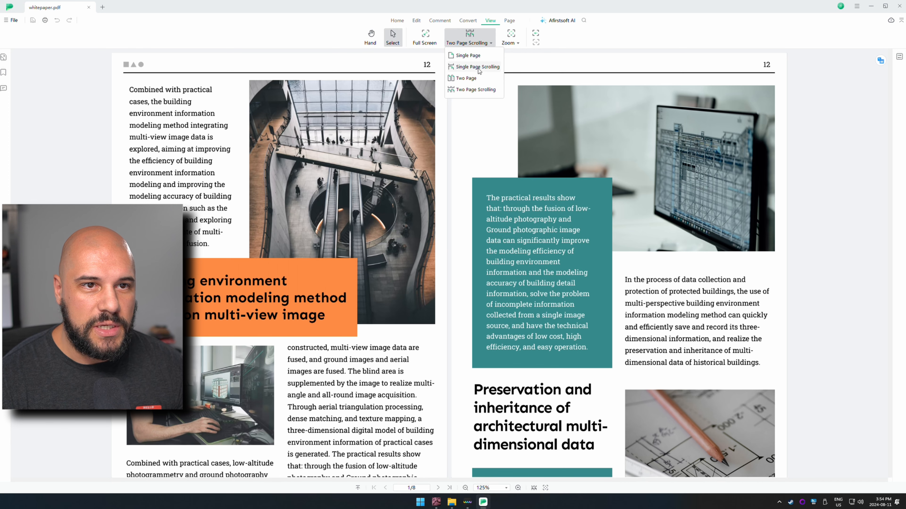
{"action": "left_click", "coordinate": [478, 67]}
{"action": "scroll", "coordinate": [456, 186], "scroll_direction": "down", "scroll_amount": 10}
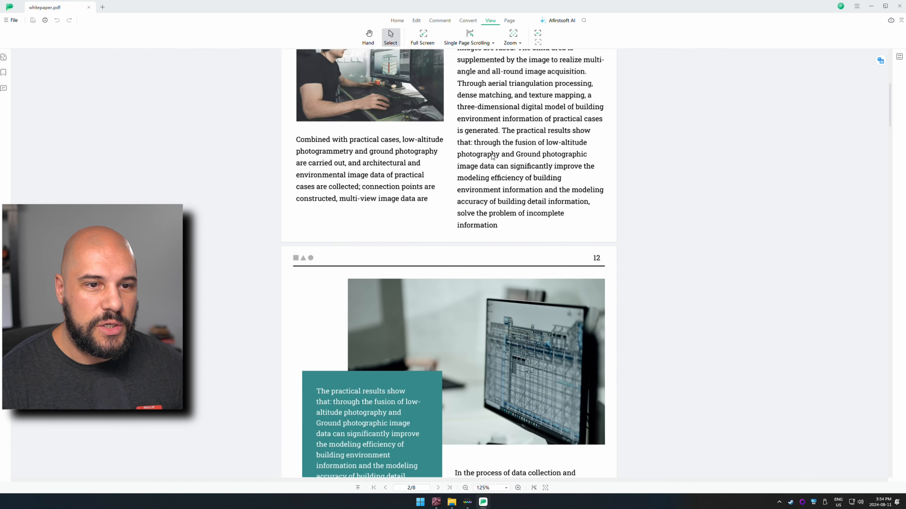
Step: Change the page layout to Single Page and advance through the document to page 5
{"action": "left_click", "coordinate": [469, 39]}
{"action": "left_click", "coordinate": [464, 54]}
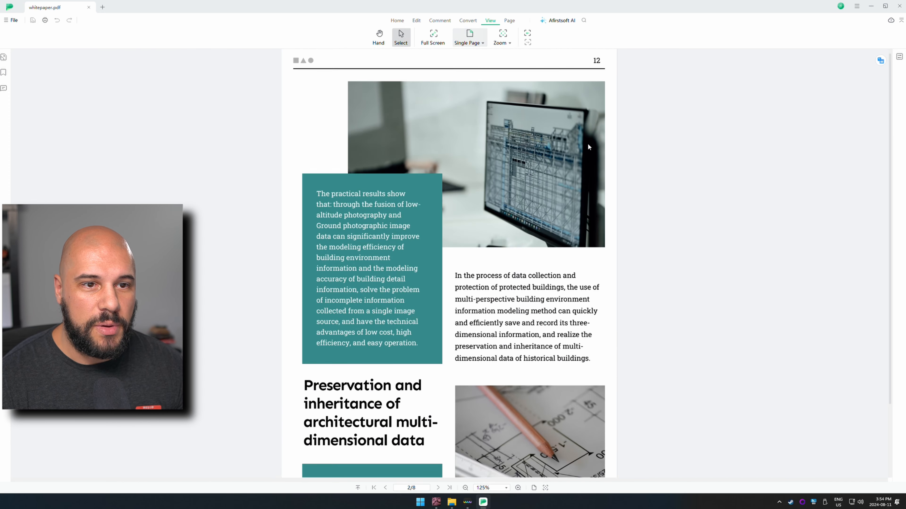
{"action": "scroll", "coordinate": [606, 157], "scroll_direction": "down", "scroll_amount": 15}
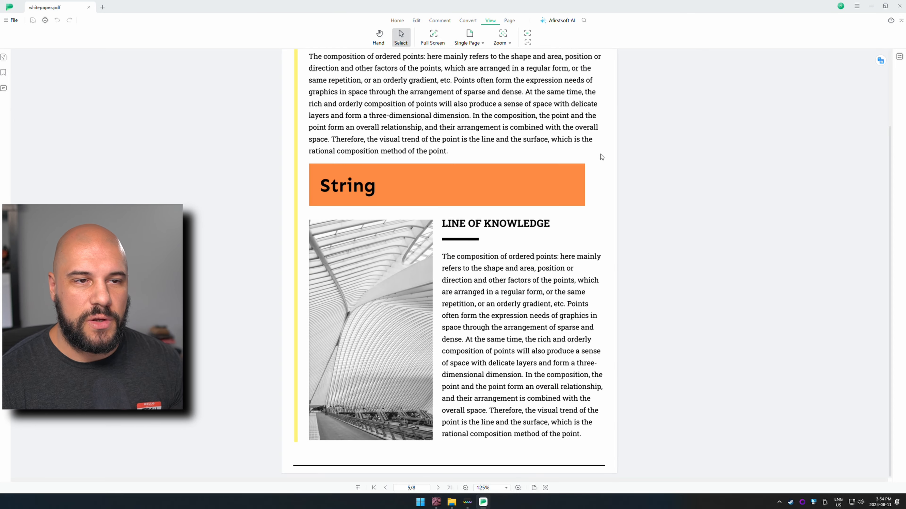
Step: Set the page layout to Two Page and return to the first page of the document
{"action": "left_click", "coordinate": [477, 40]}
{"action": "left_click", "coordinate": [479, 77]}
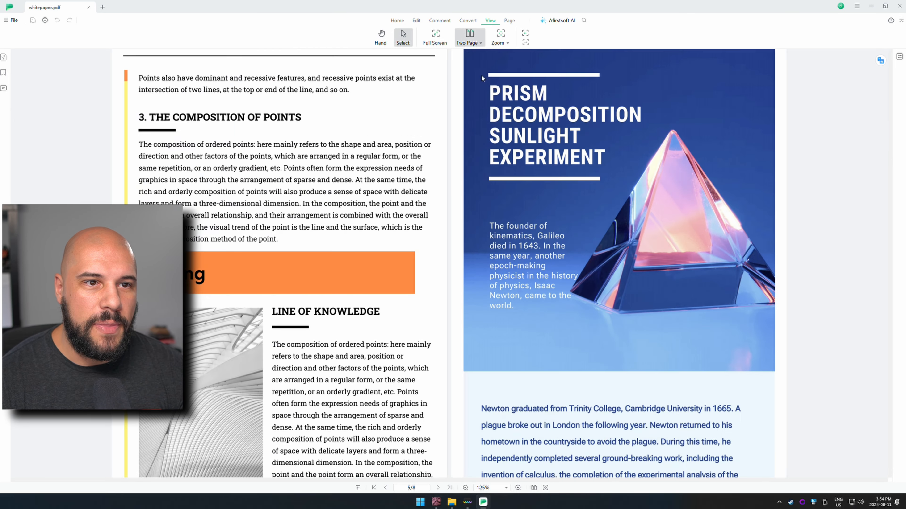
{"action": "scroll", "coordinate": [591, 158], "scroll_direction": "up", "scroll_amount": 6}
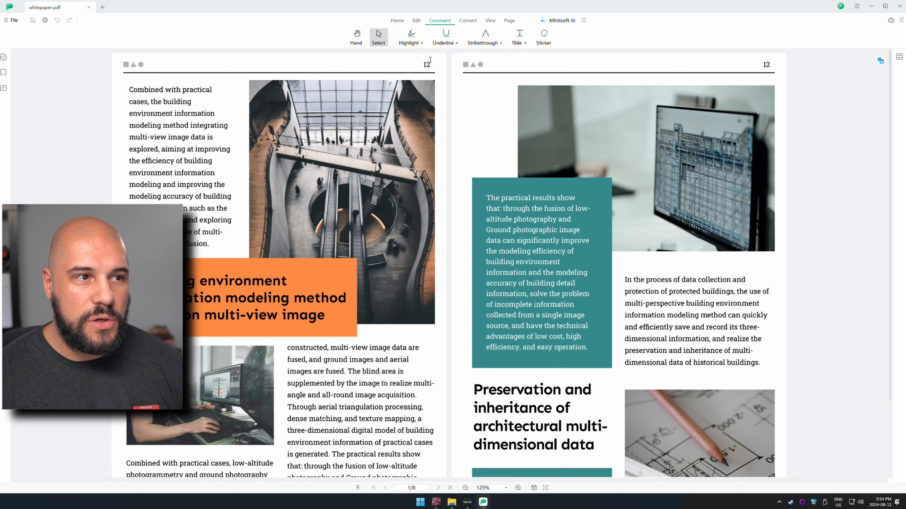
Step: Highlight the whole opening paragraph on page 1, starting "Combined with practical cases", in red
{"action": "left_click", "coordinate": [416, 36]}
{"action": "left_click", "coordinate": [419, 56]}
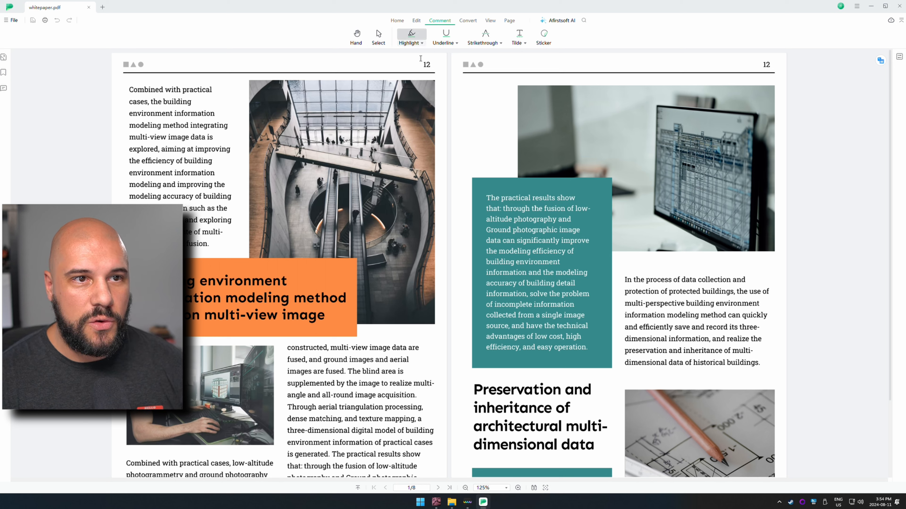
{"action": "left_click_drag", "start_coordinate": [129, 89], "coordinate": [211, 258]}
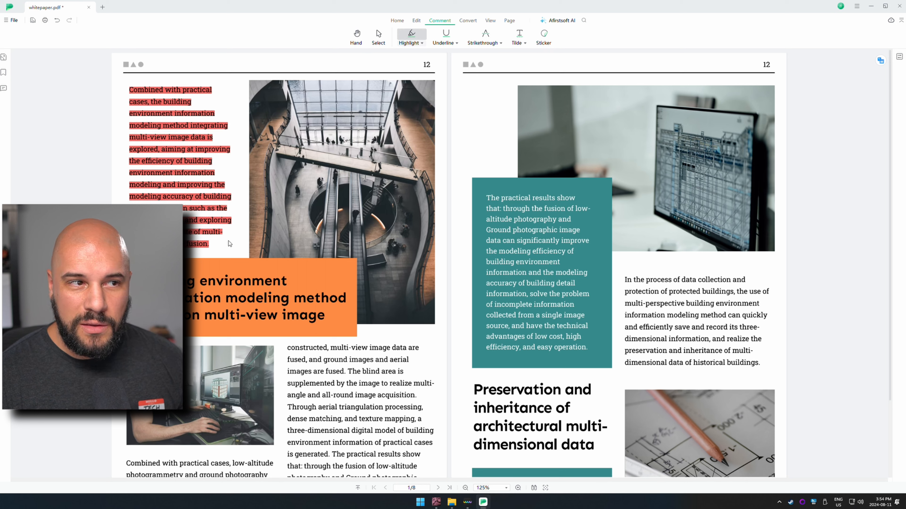
Step: On page 2, underline the first five lines of the "In the process of data collection" paragraph in green and strike through the "Preservation and inheritance" heading
{"action": "left_click", "coordinate": [444, 37]}
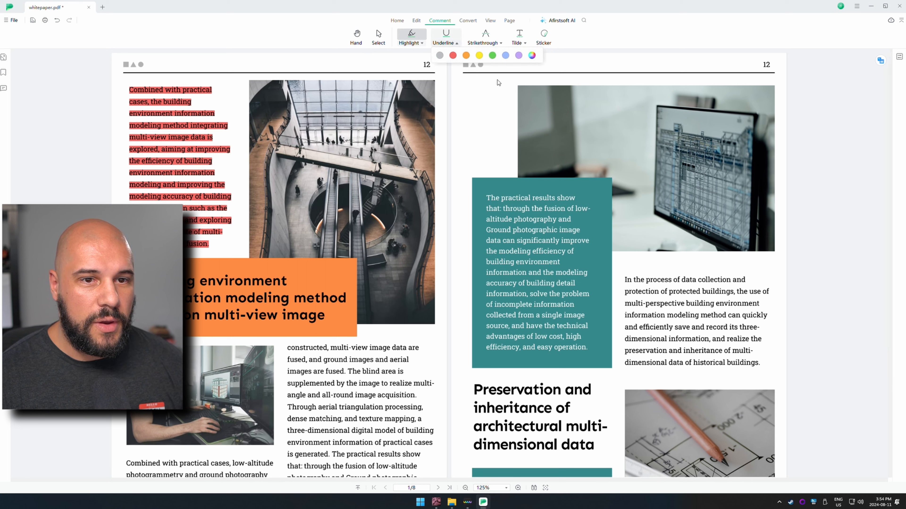
{"action": "left_click", "coordinate": [492, 55]}
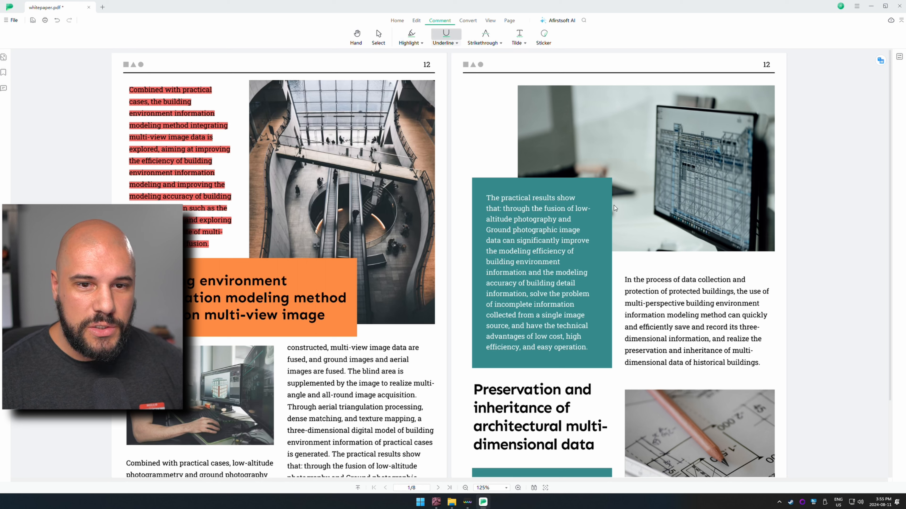
{"action": "left_click_drag", "start_coordinate": [624, 279], "coordinate": [764, 330]}
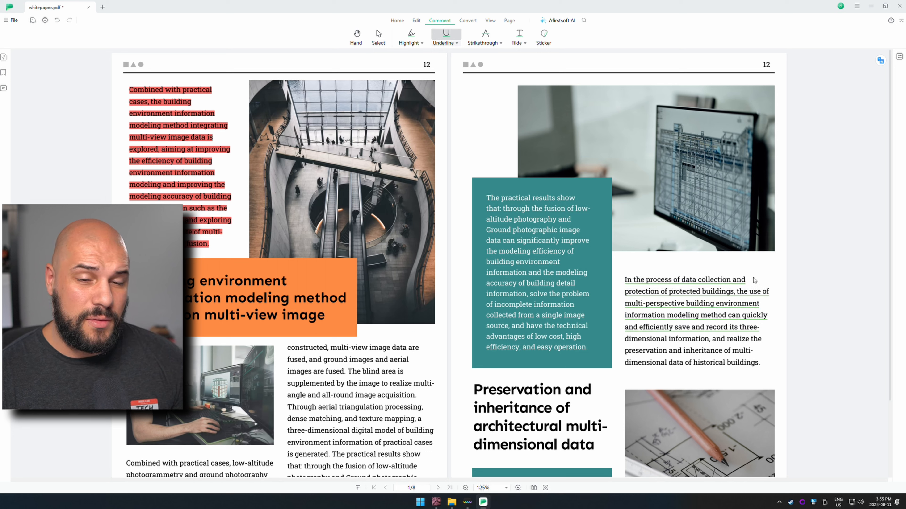
{"action": "left_click", "coordinate": [493, 45]}
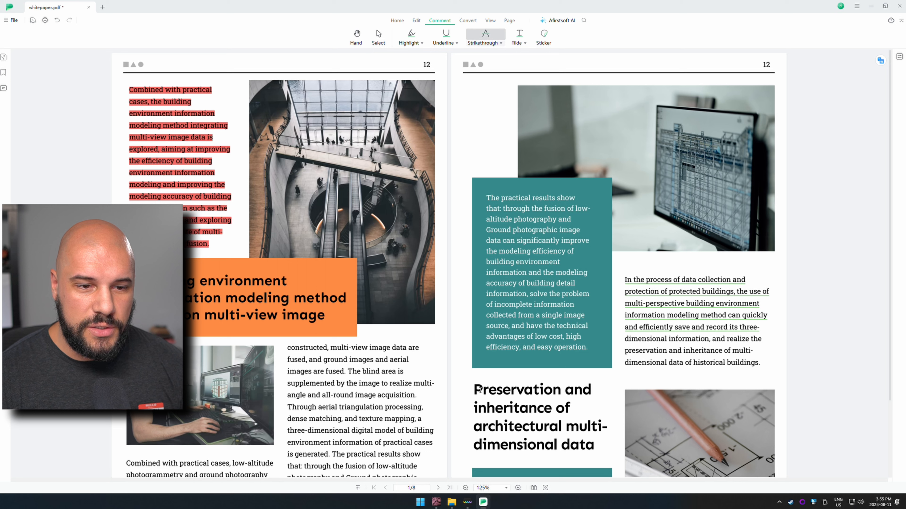
{"action": "left_click_drag", "start_coordinate": [479, 390], "coordinate": [590, 455]}
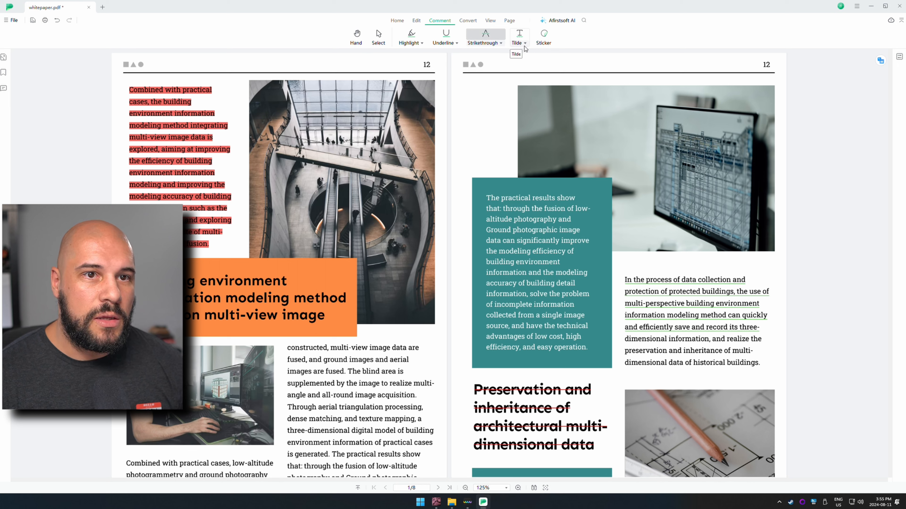
Step: Place the green OK-hand Afirstsoft sticker near page 2's top-left corner, enlarge it to about three times its size and shift it fully onto the page
{"action": "left_click", "coordinate": [546, 37]}
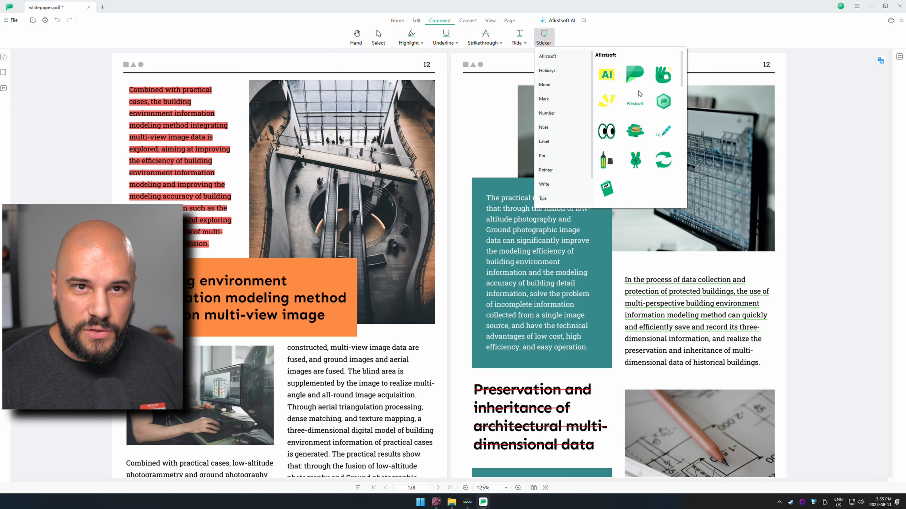
{"action": "left_click", "coordinate": [662, 74]}
{"action": "left_click", "coordinate": [491, 127]}
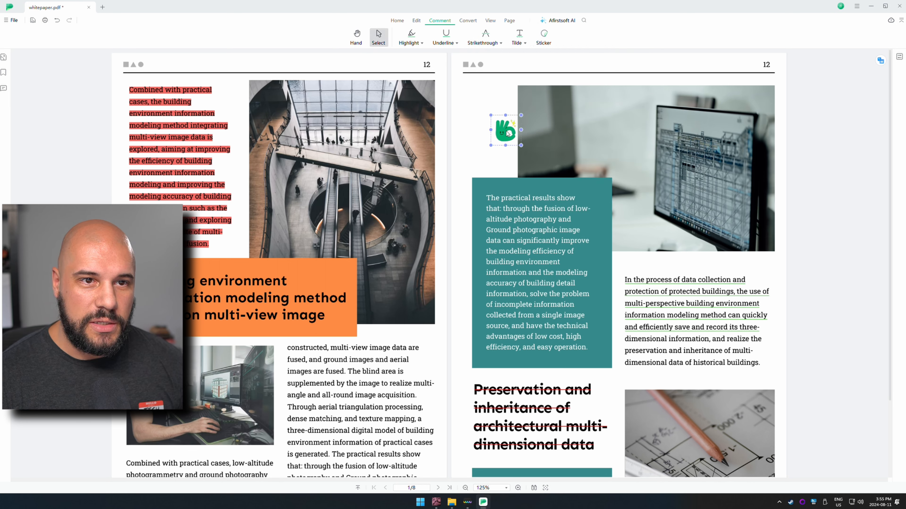
{"action": "left_click_drag", "start_coordinate": [492, 117], "coordinate": [431, 56]}
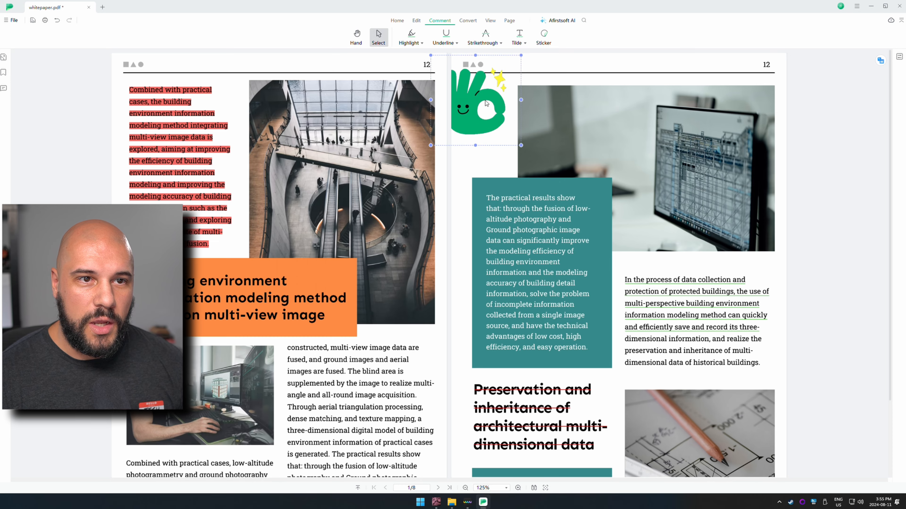
{"action": "left_click_drag", "start_coordinate": [484, 100], "coordinate": [512, 129]}
{"action": "left_click", "coordinate": [593, 186]}
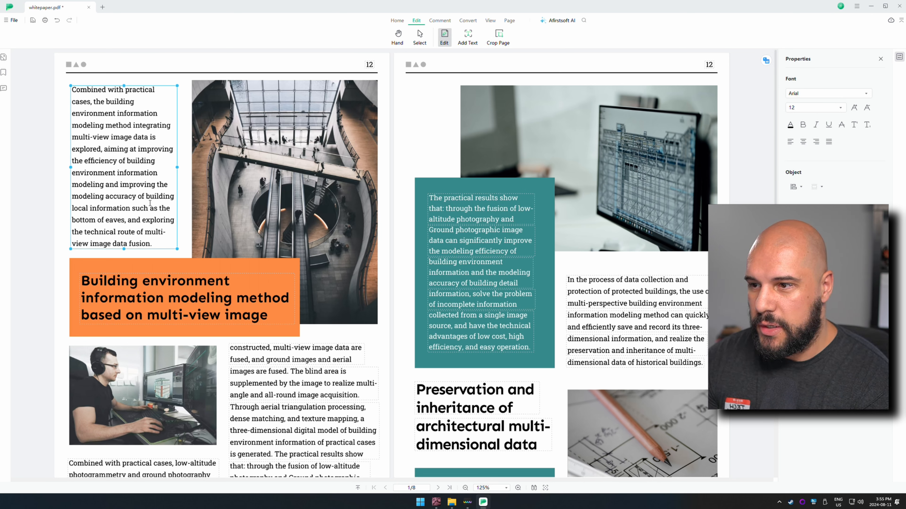
Step: Append "Hello this is part of a video demo" to page 1's opening paragraph and move its text box up slightly, clear of the orange banner
{"action": "type", "text": "Hello this is"}
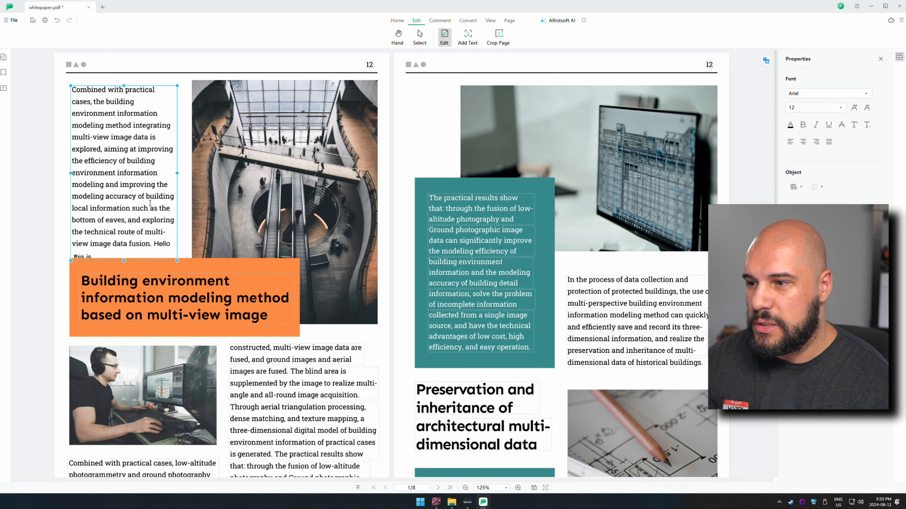
{"action": "type", "text": " part of a video "}
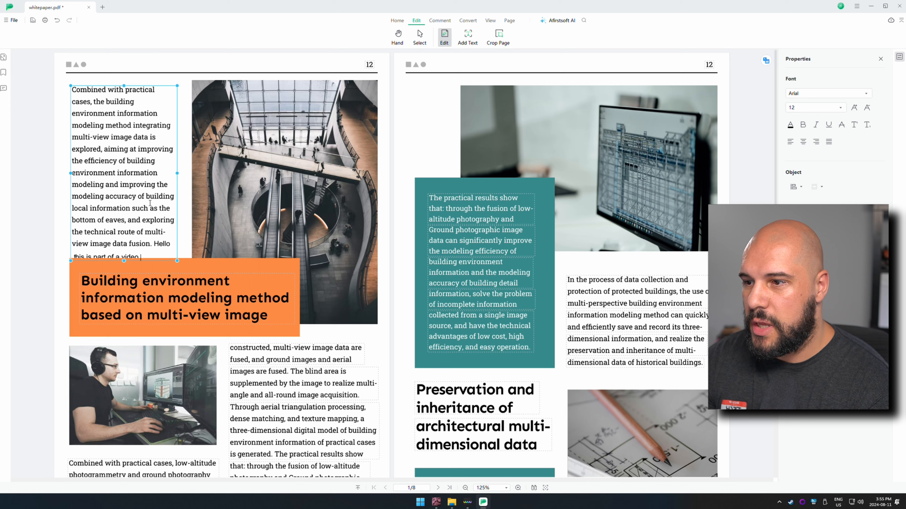
{"action": "type", "text": "demo"}
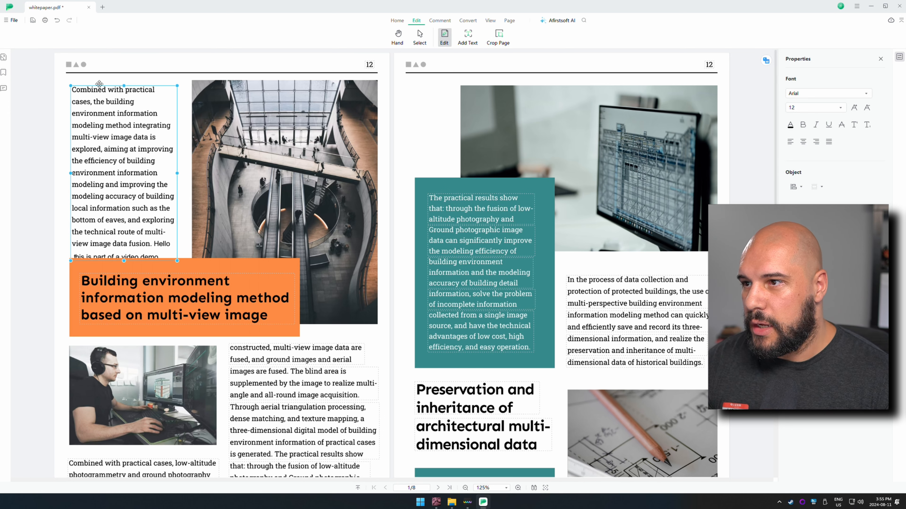
{"action": "left_click_drag", "start_coordinate": [99, 85], "coordinate": [100, 78]}
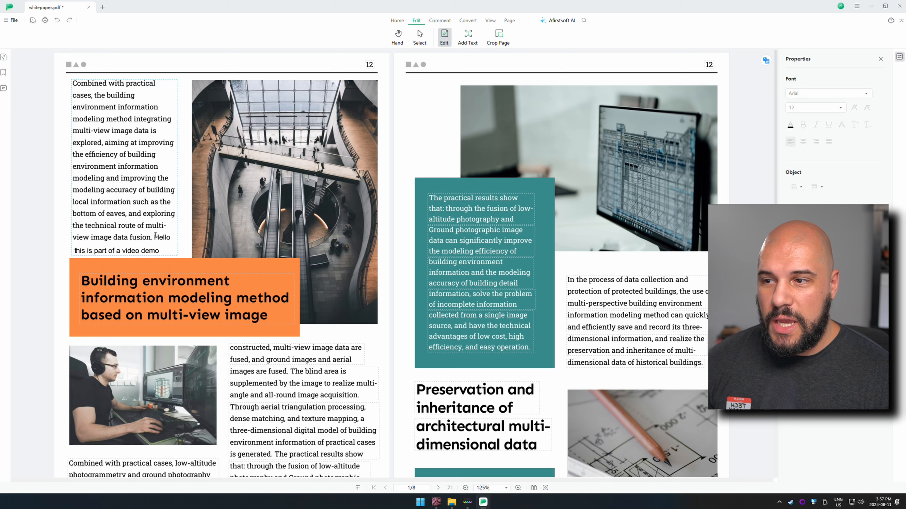
Step: Compare the font of the added sentence with that of the original paragraph text and browse the list of available fonts
{"action": "left_click_drag", "start_coordinate": [154, 237], "coordinate": [163, 249]}
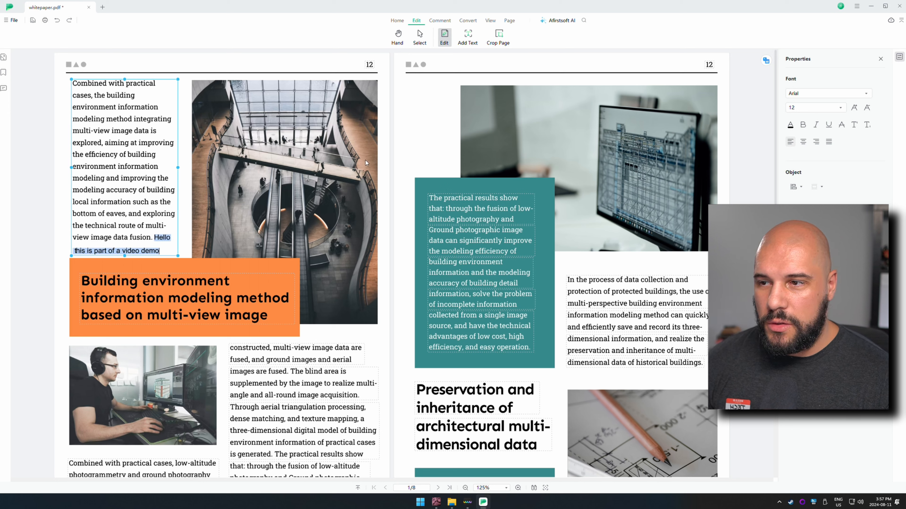
{"action": "left_click", "coordinate": [154, 213]}
{"action": "left_click_drag", "start_coordinate": [156, 214], "coordinate": [109, 159]}
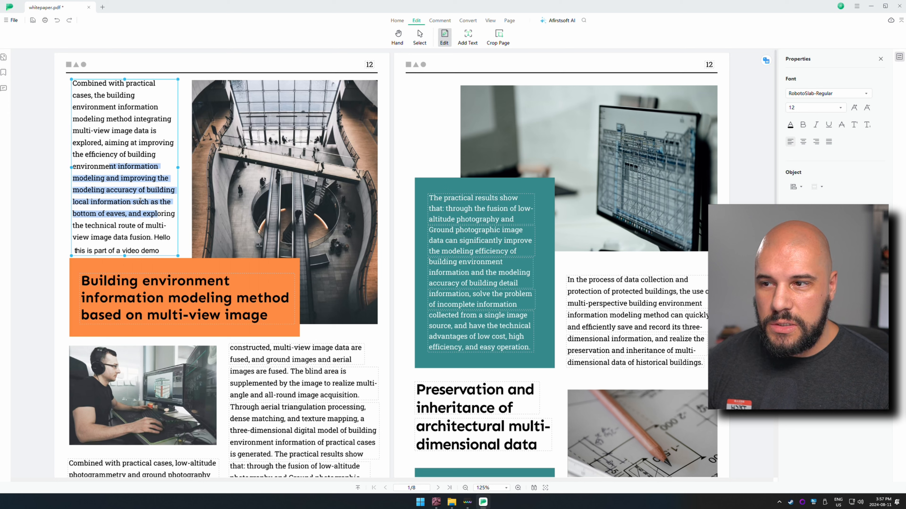
{"action": "left_click", "coordinate": [167, 248]}
{"action": "left_click", "coordinate": [866, 93]}
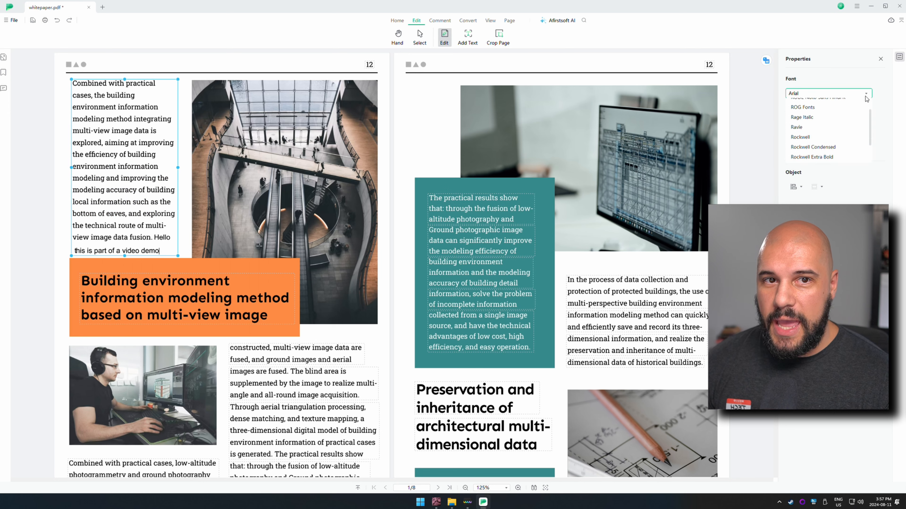
{"action": "scroll", "coordinate": [838, 141], "scroll_direction": "down", "scroll_amount": 15}
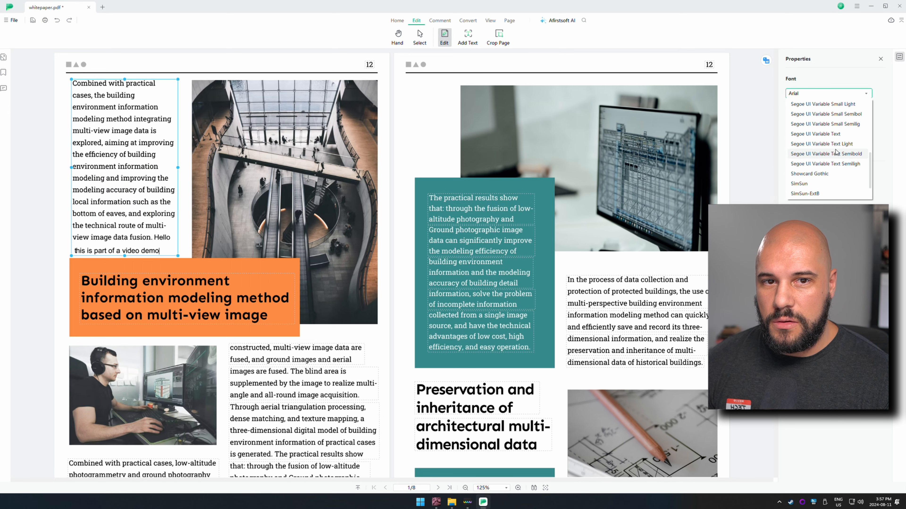
{"action": "scroll", "coordinate": [836, 153], "scroll_direction": "up", "scroll_amount": 10}
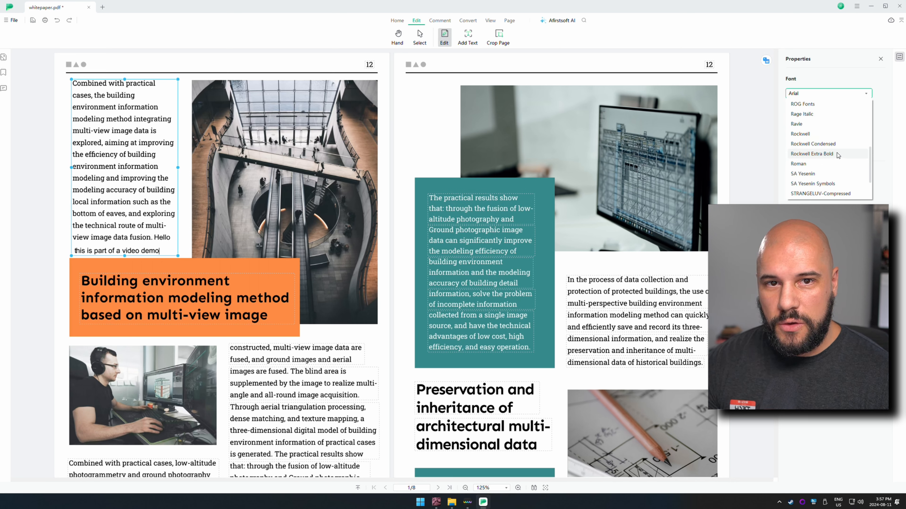
{"action": "scroll", "coordinate": [829, 173], "scroll_direction": "up", "scroll_amount": 1}
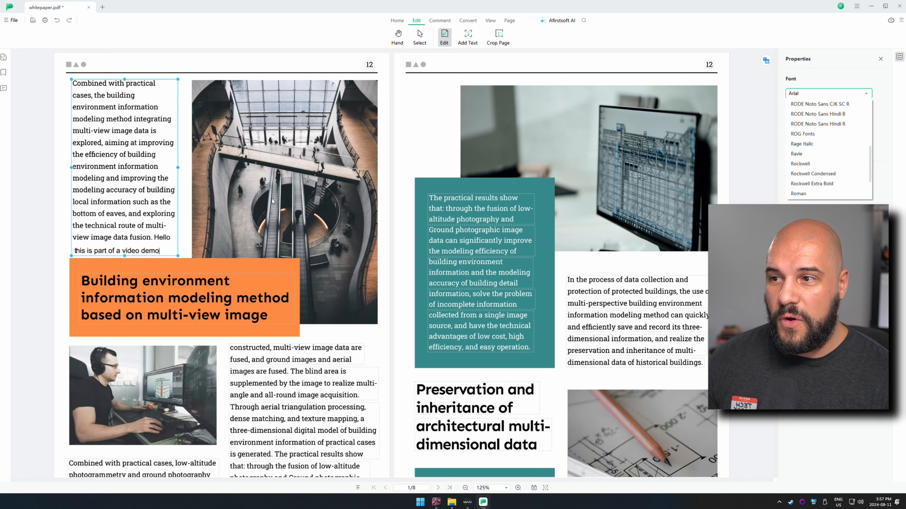
{"action": "left_click", "coordinate": [169, 250]}
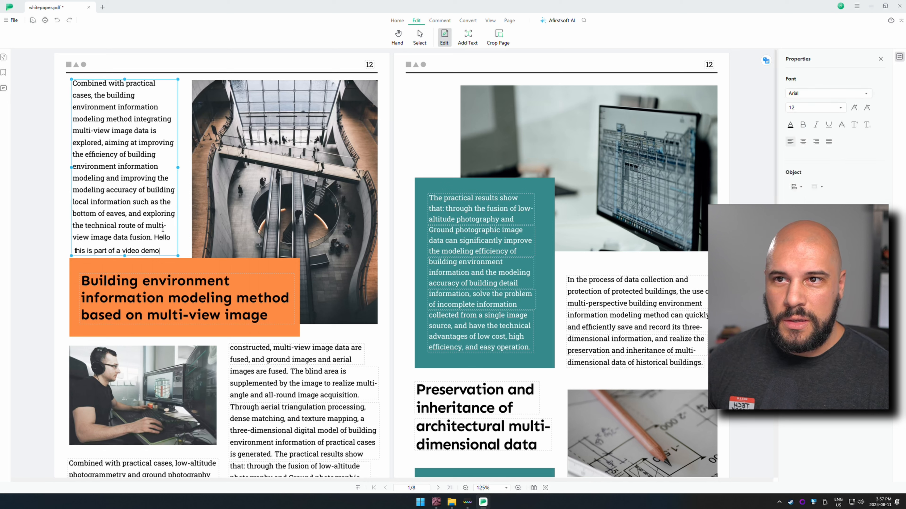
{"action": "left_click_drag", "start_coordinate": [129, 189], "coordinate": [147, 204]}
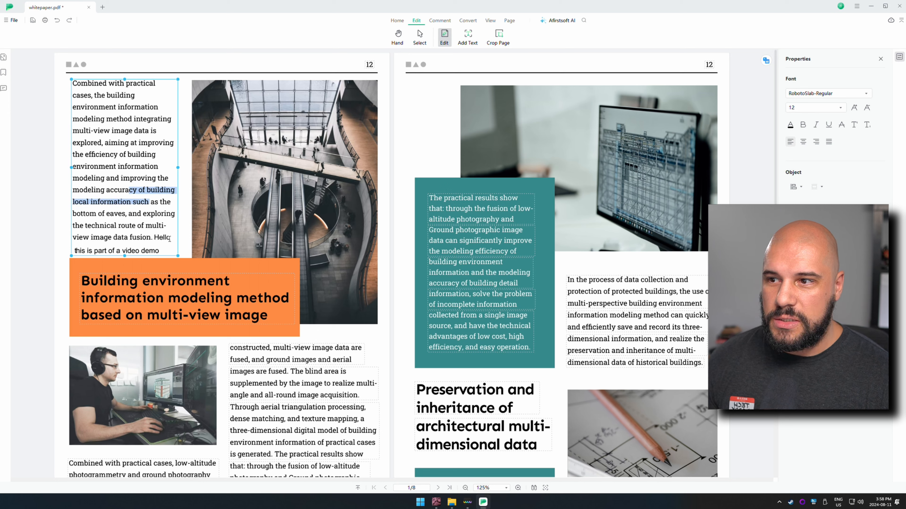
{"action": "double_click", "coordinate": [164, 247]}
{"action": "left_click", "coordinate": [164, 250]}
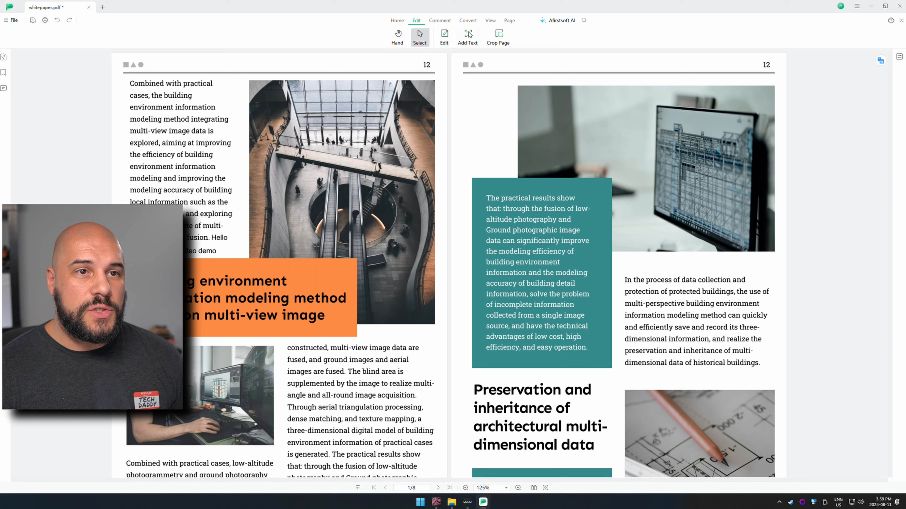
Step: Add a text box reading "This is a new box" near page 2's top-left corner and move it down beside the photo
{"action": "left_click", "coordinate": [469, 35]}
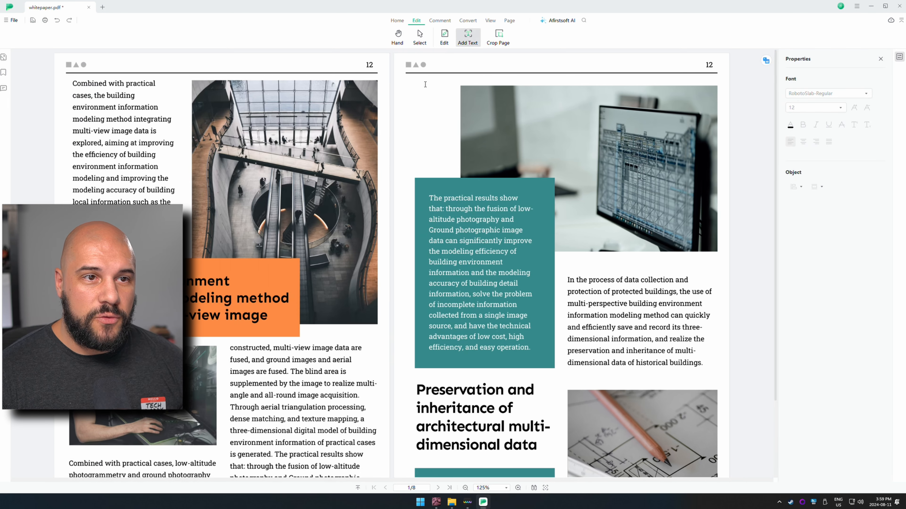
{"action": "left_click", "coordinate": [407, 87]}
{"action": "type", "text": "This is "}
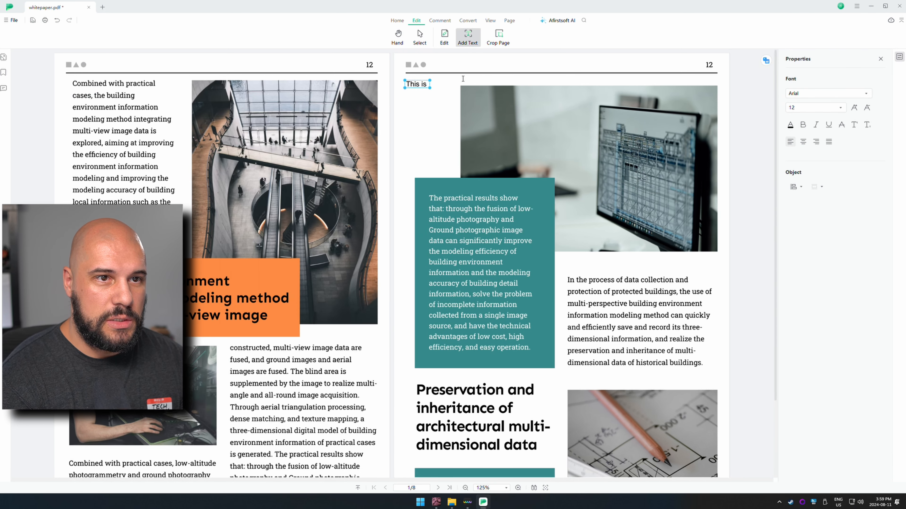
{"action": "type", "text": "a new box"}
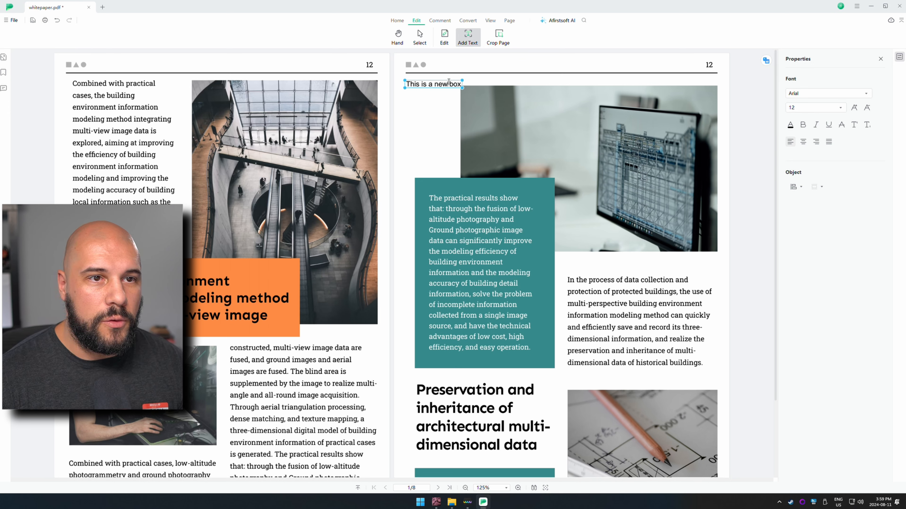
{"action": "left_click_drag", "start_coordinate": [449, 81], "coordinate": [444, 112]}
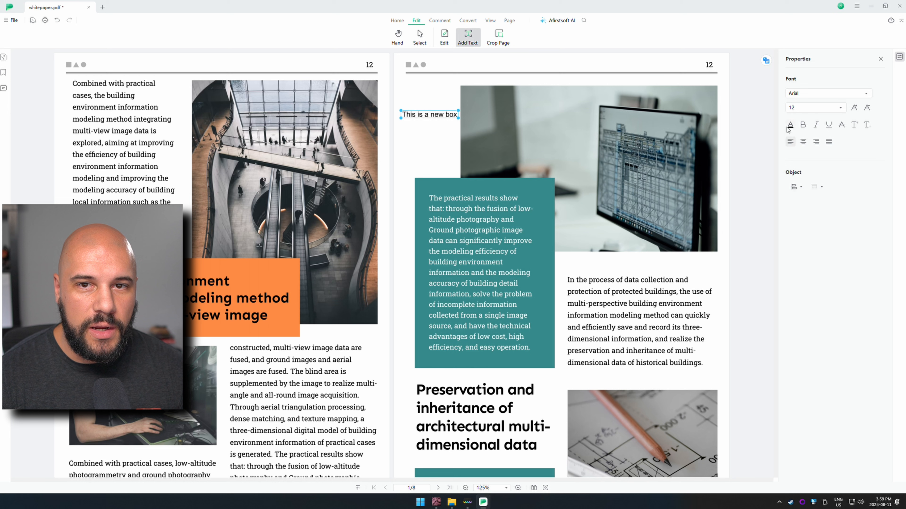
Step: Check the alignment and page-centering options offered for the new text box
{"action": "left_click", "coordinate": [798, 189]}
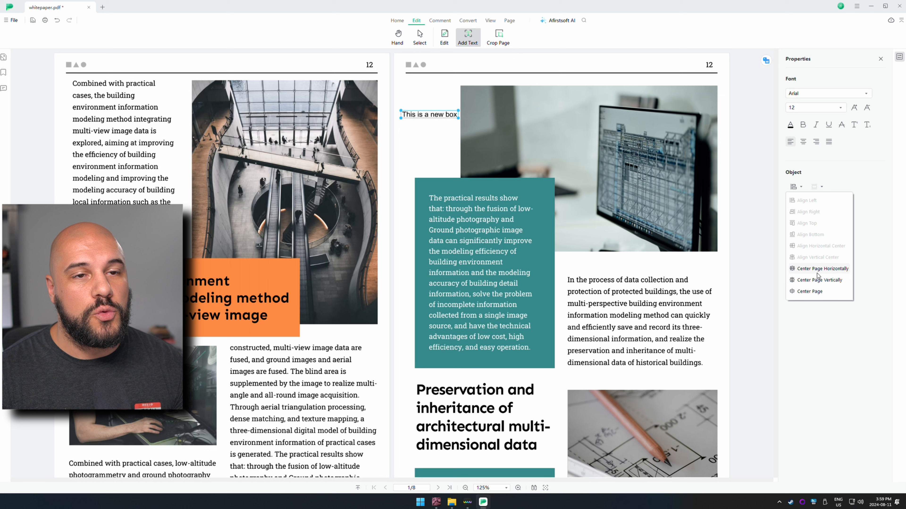
{"action": "left_click", "coordinate": [798, 353]}
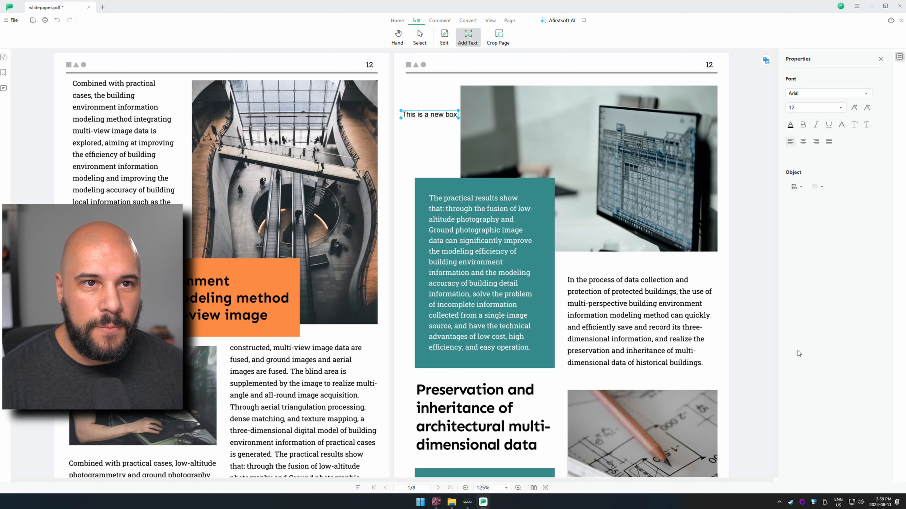
Step: Crop the upper part off all pages, leaving an area of about 19.98 × 22.47 cm, and apply the crop
{"action": "left_click", "coordinate": [499, 39]}
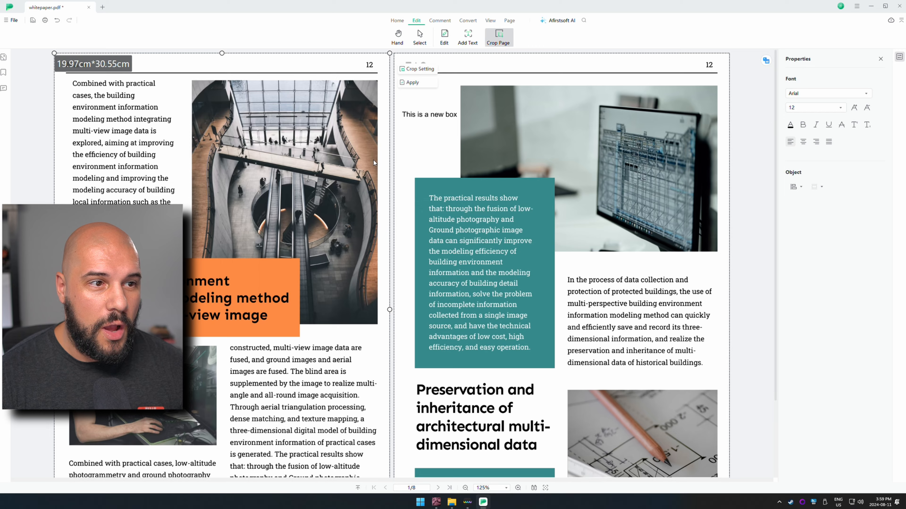
{"action": "left_click_drag", "start_coordinate": [390, 53], "coordinate": [389, 279]}
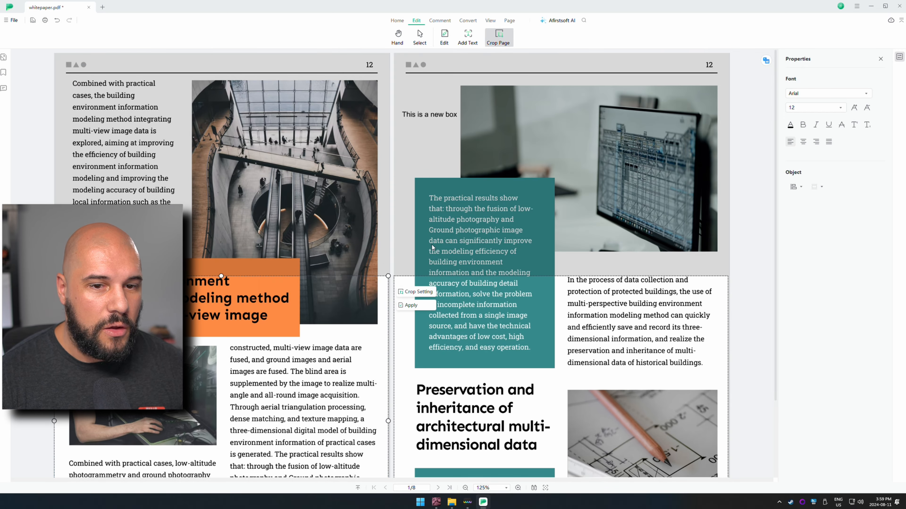
{"action": "scroll", "coordinate": [432, 250], "scroll_direction": "down", "scroll_amount": 20}
{"action": "scroll", "coordinate": [432, 251], "scroll_direction": "up", "scroll_amount": 20}
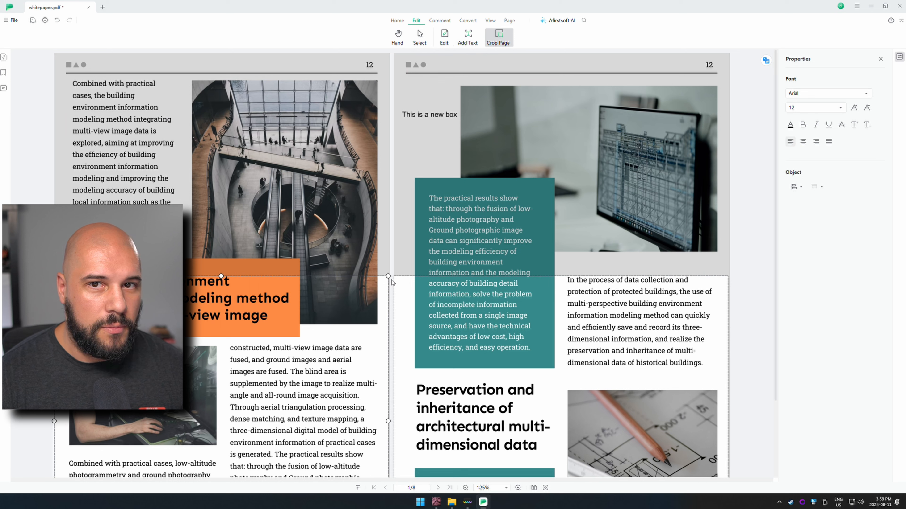
{"action": "left_click_drag", "start_coordinate": [386, 277], "coordinate": [391, 189]}
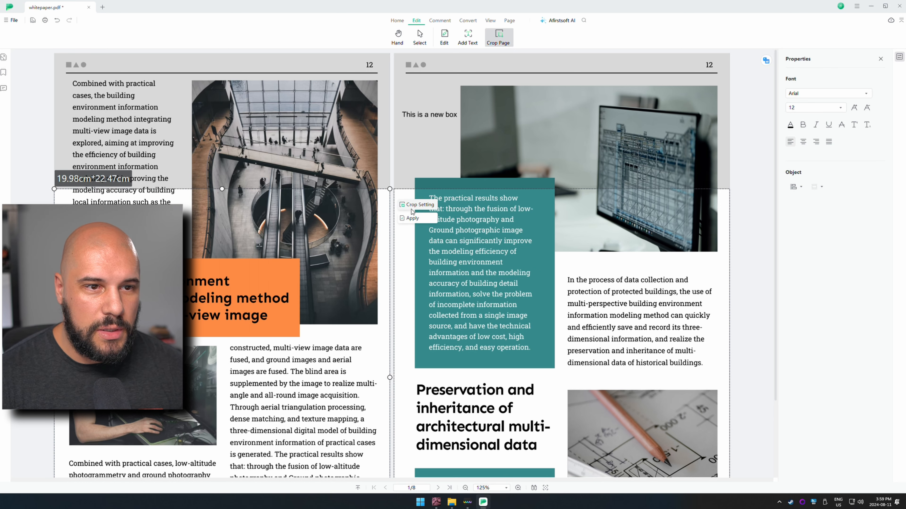
{"action": "left_click", "coordinate": [412, 218]}
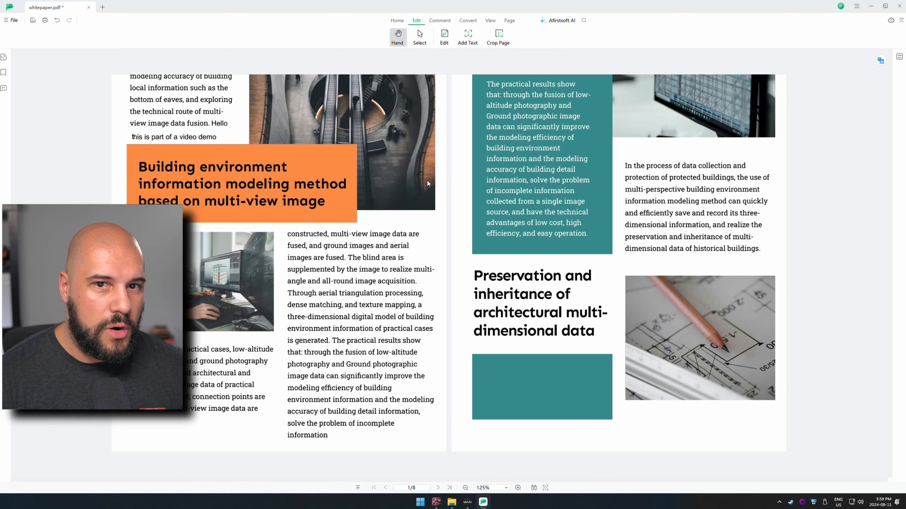
Step: Crop the upper part off page 1 only, leaving about 19.48 × 23.33 cm, with the crop's page range set to 1
{"action": "scroll", "coordinate": [426, 182], "scroll_direction": "up", "scroll_amount": 3}
{"action": "left_click", "coordinate": [498, 35]}
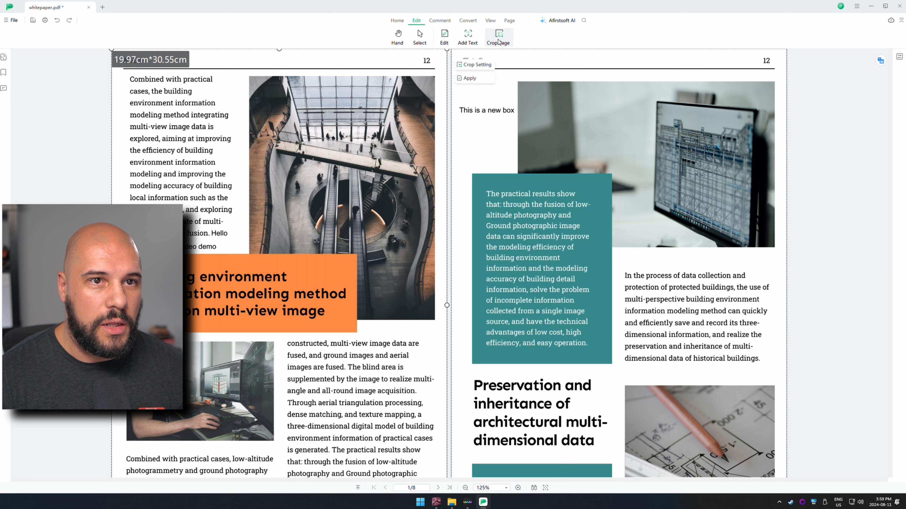
{"action": "left_click_drag", "start_coordinate": [441, 63], "coordinate": [439, 171]}
{"action": "left_click", "coordinate": [460, 186]}
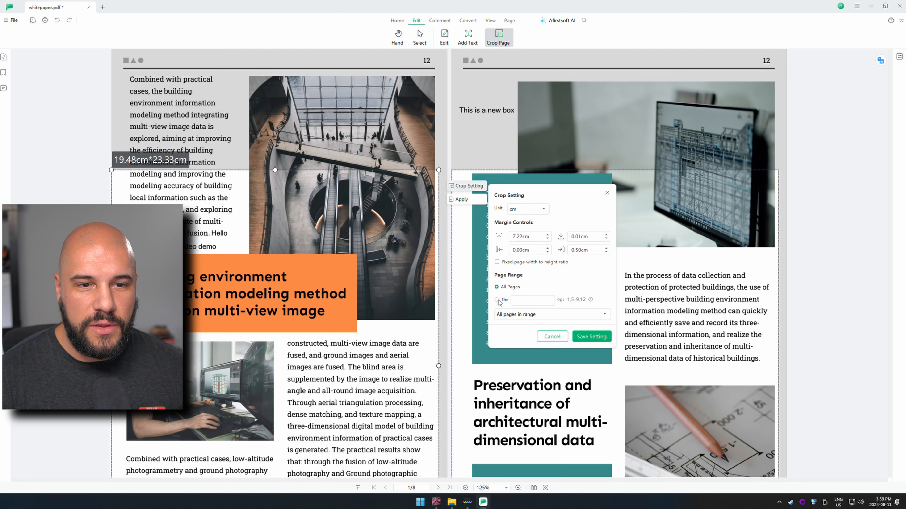
{"action": "left_click", "coordinate": [510, 315]}
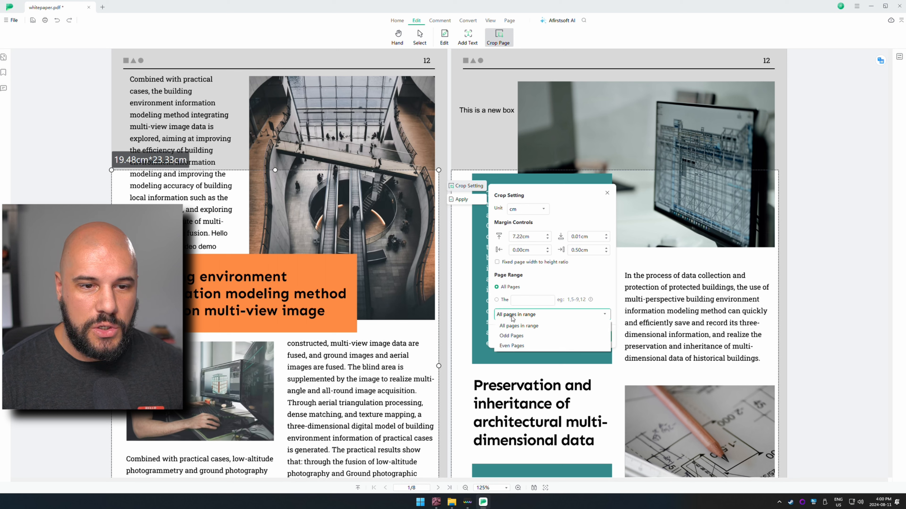
{"action": "left_click", "coordinate": [501, 301]}
{"action": "left_click", "coordinate": [533, 300]}
{"action": "type", "text": "1"}
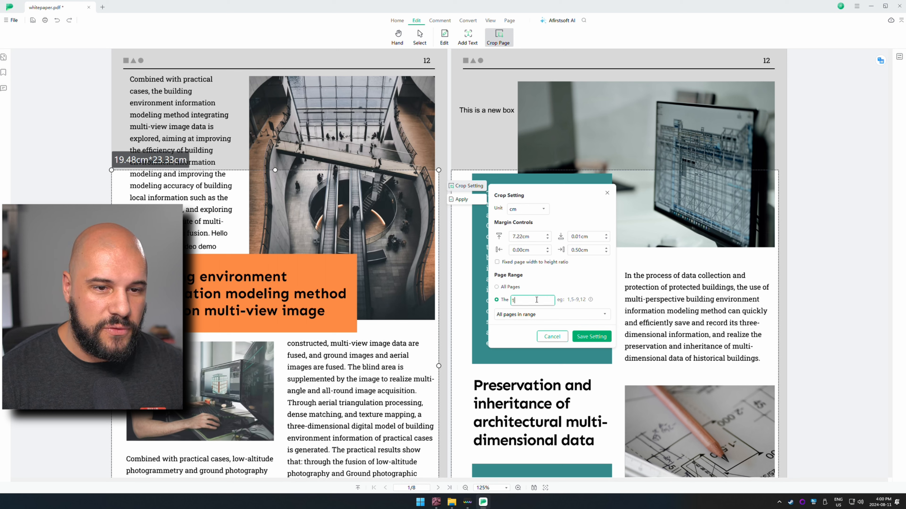
{"action": "left_click", "coordinate": [578, 337]}
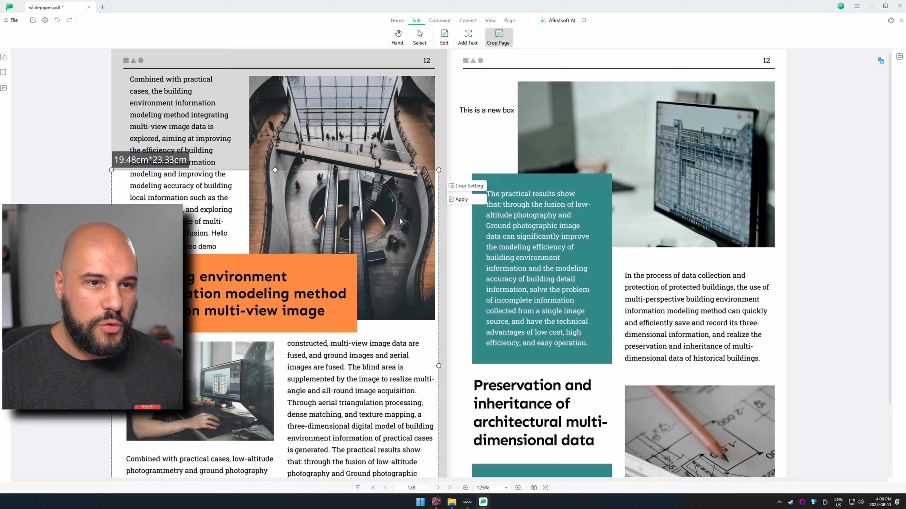
{"action": "left_click", "coordinate": [461, 200]}
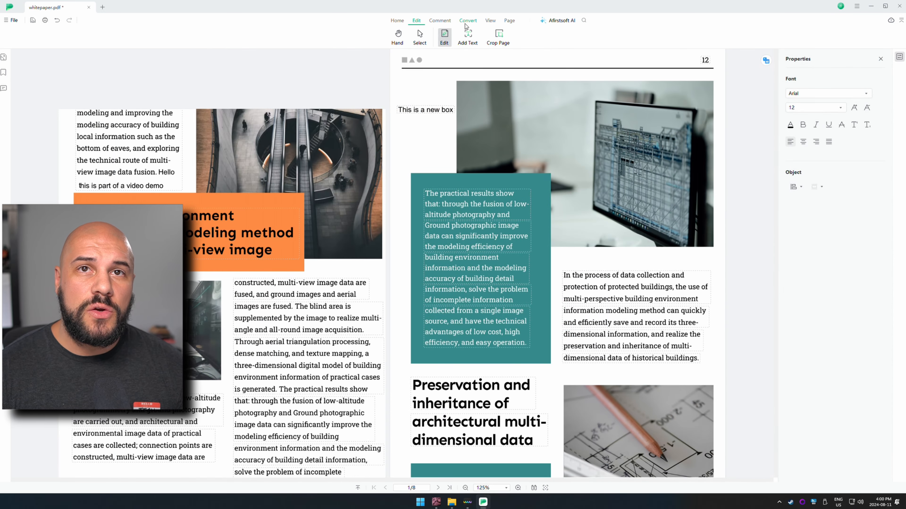
Step: Look over the document conversion formats and open the overview of available PDF tools
{"action": "left_click", "coordinate": [465, 24]}
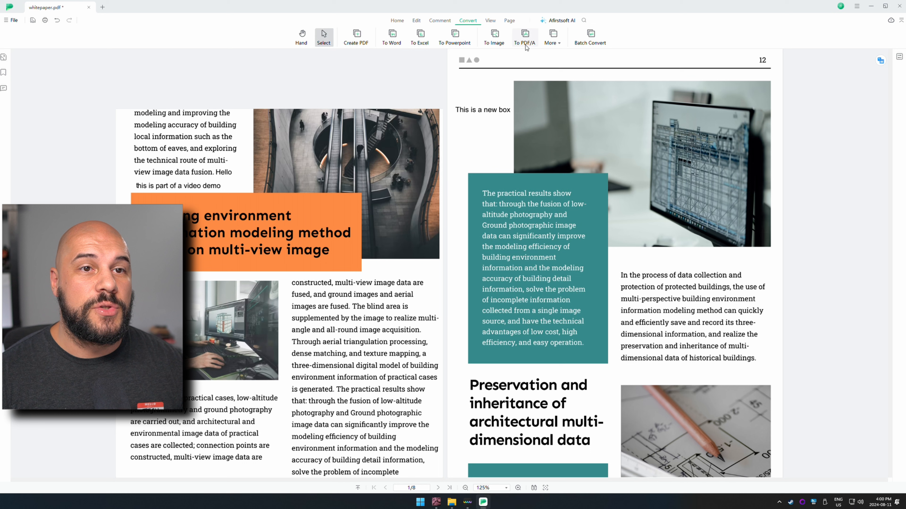
{"action": "left_click", "coordinate": [559, 47]}
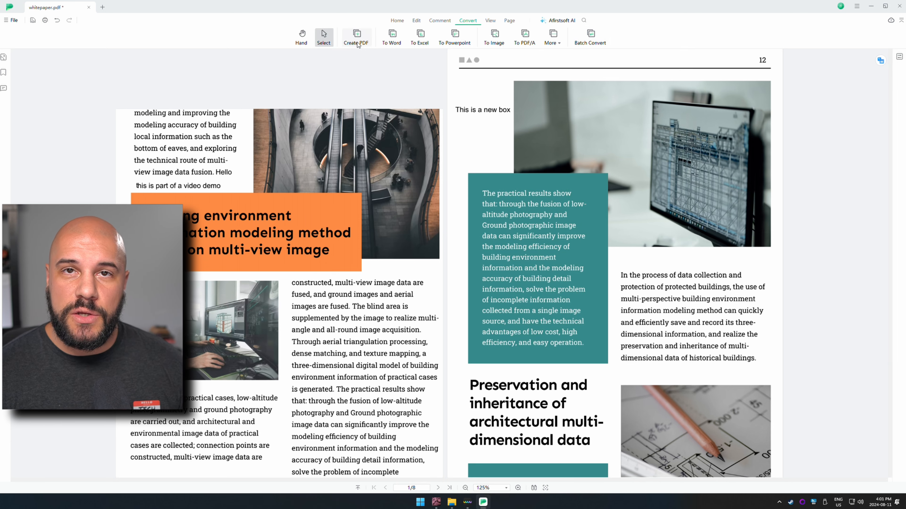
{"action": "left_click", "coordinate": [15, 20]}
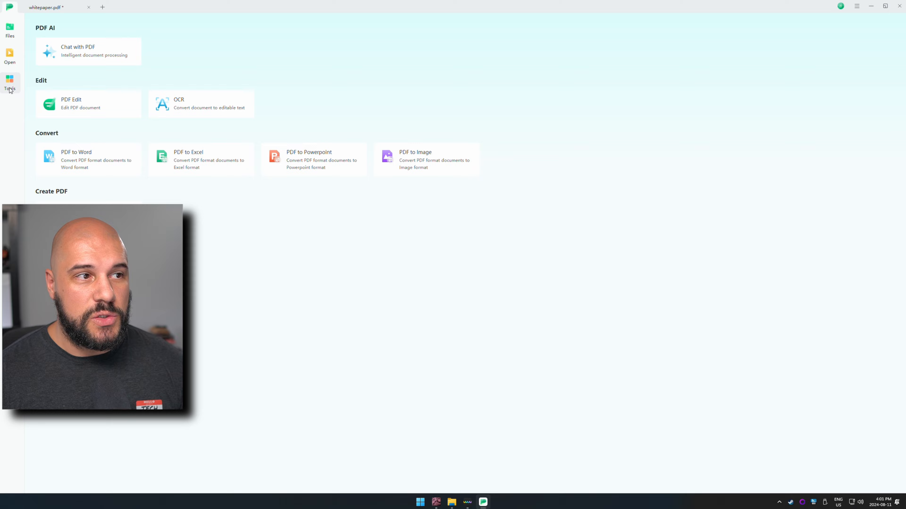